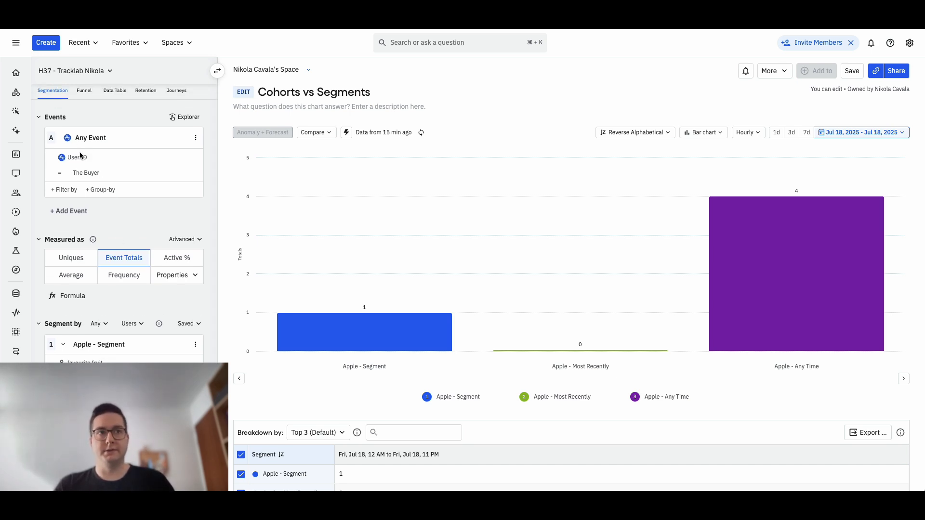
- Review the event filter and the segment conditions of the Cohorts vs Segments chart
scroll(124, 269, "down", 3)
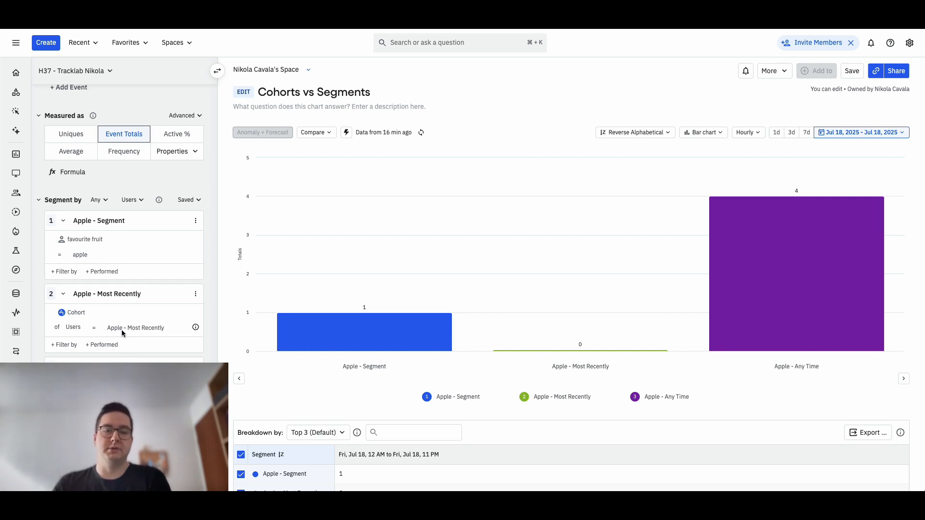
scroll(164, 322, "up", 3)
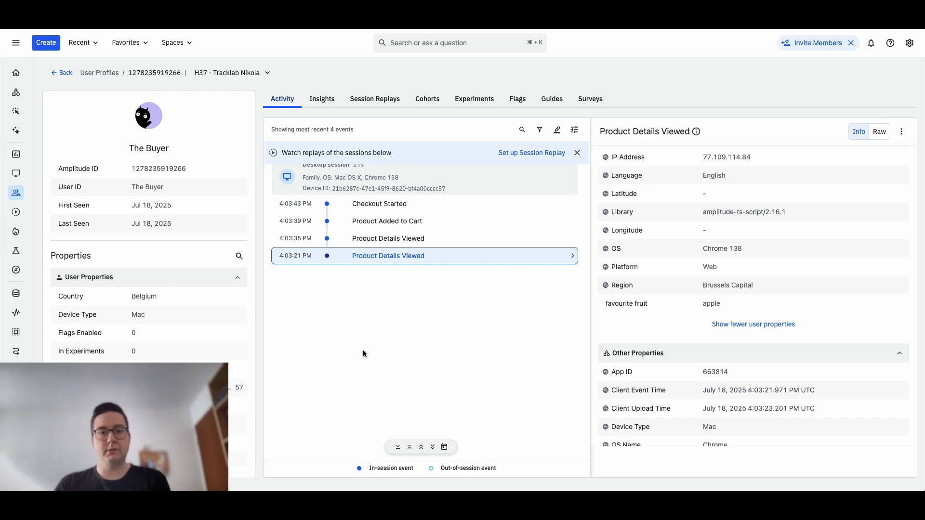
- In the buyer's user profile, check the favourite fruit and product_name values of the earliest Product Details Viewed event
double_click(713, 304)
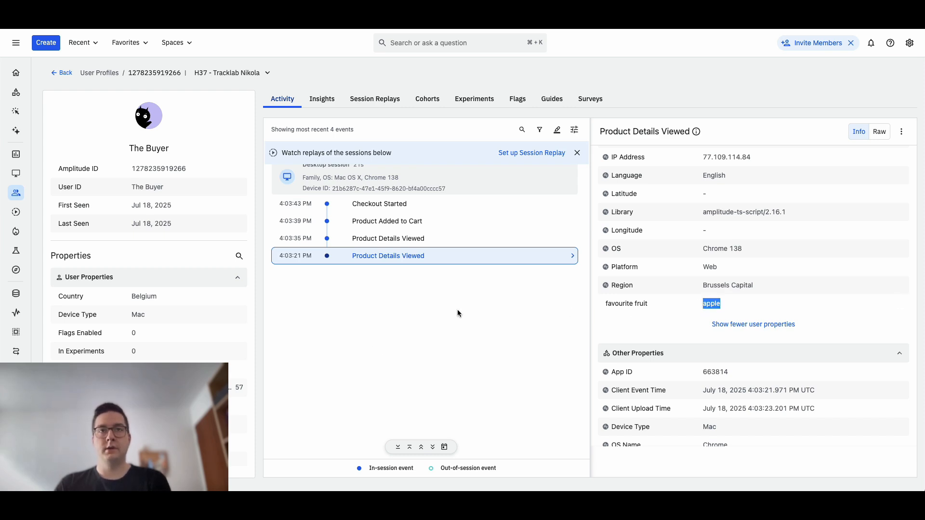
scroll(694, 332, "up", 5)
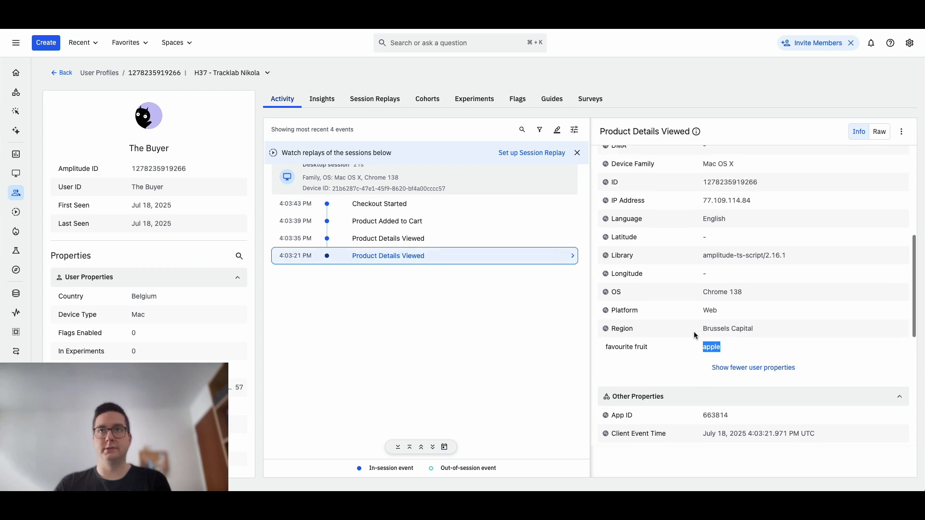
scroll(694, 333, "up", 2)
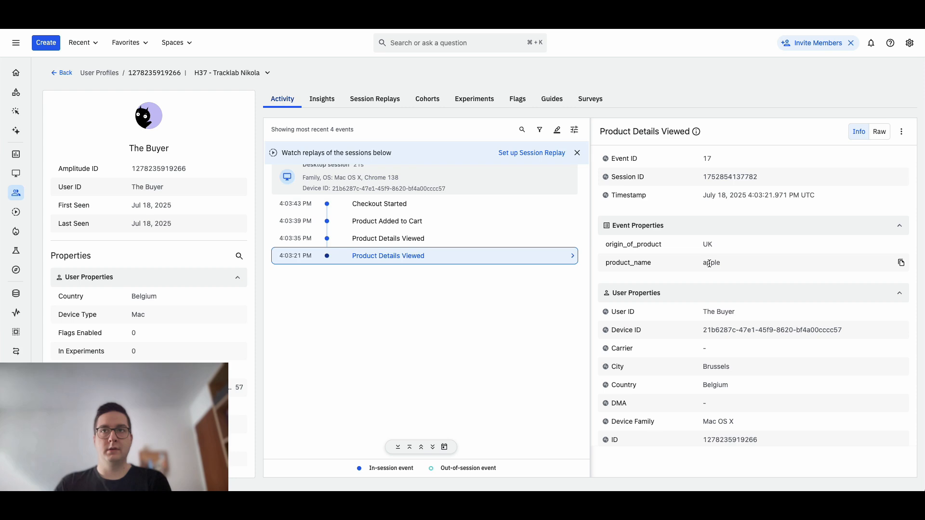
scroll(681, 294, "down", 10)
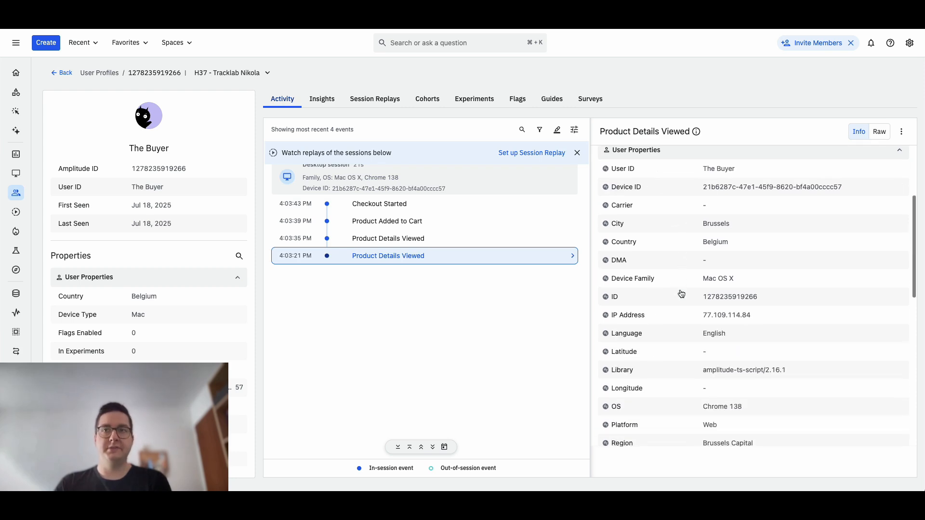
- Inspect the properties of the 4:03:35 PM Product Details Viewed, Product Added to Cart and Checkout Started events
left_click(438, 240)
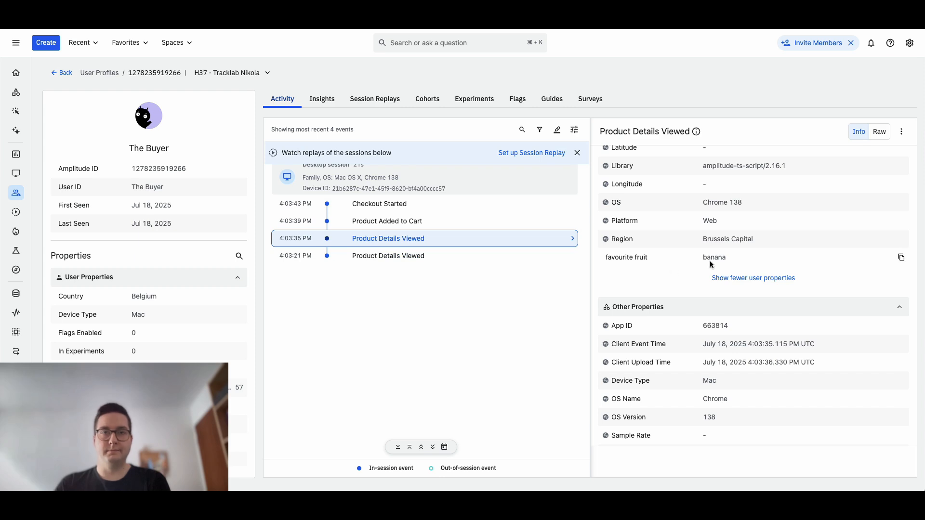
scroll(710, 261, "up", 8)
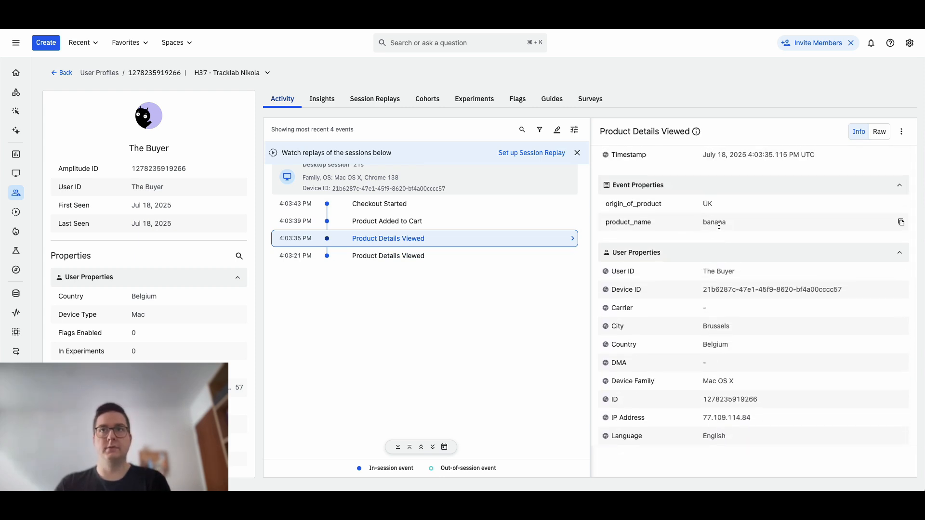
left_click(448, 228)
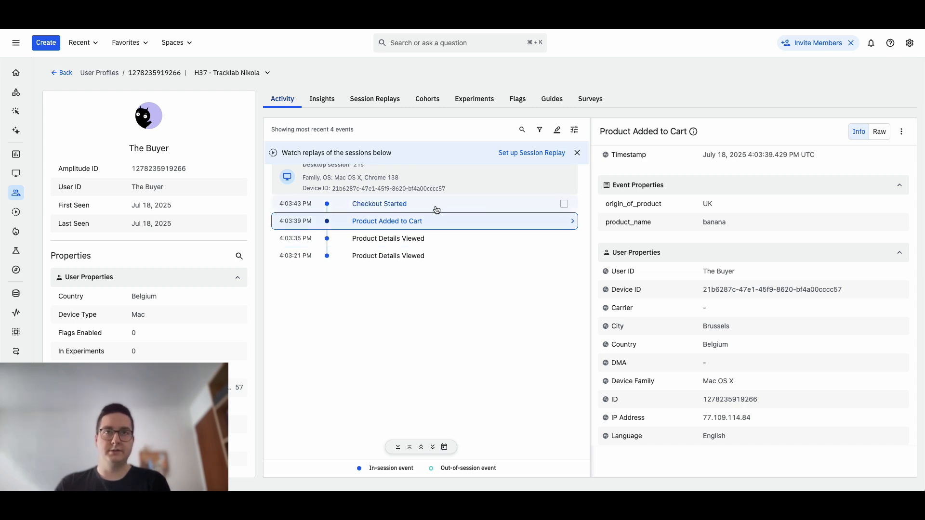
left_click(437, 210)
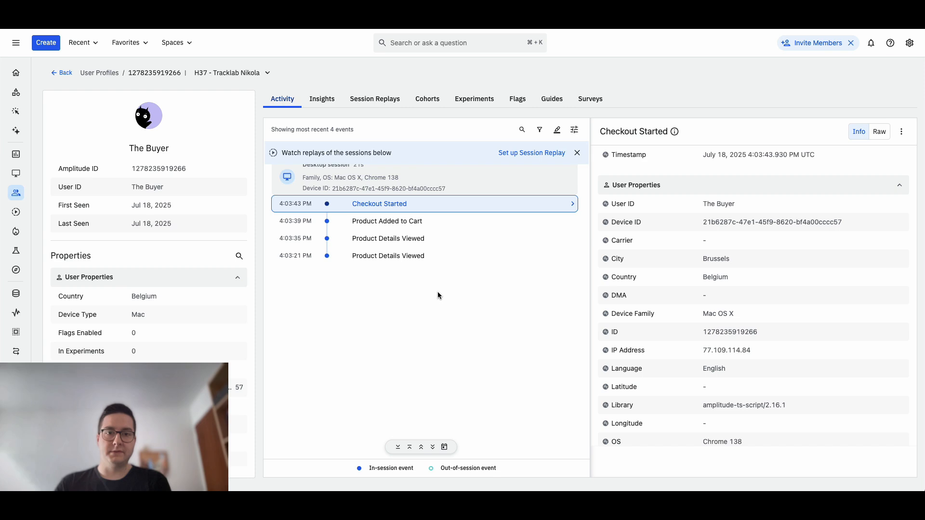
- Compare the favourite fruit user property across all four events, from the earliest Product Details Viewed to Checkout Started
left_click(432, 258)
scroll(694, 274, "down", 3)
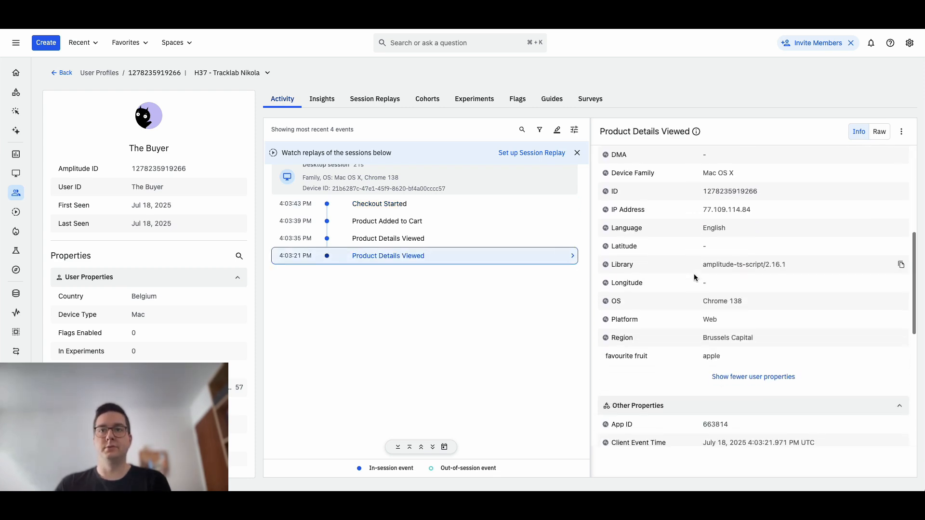
scroll(694, 274, "down", 2)
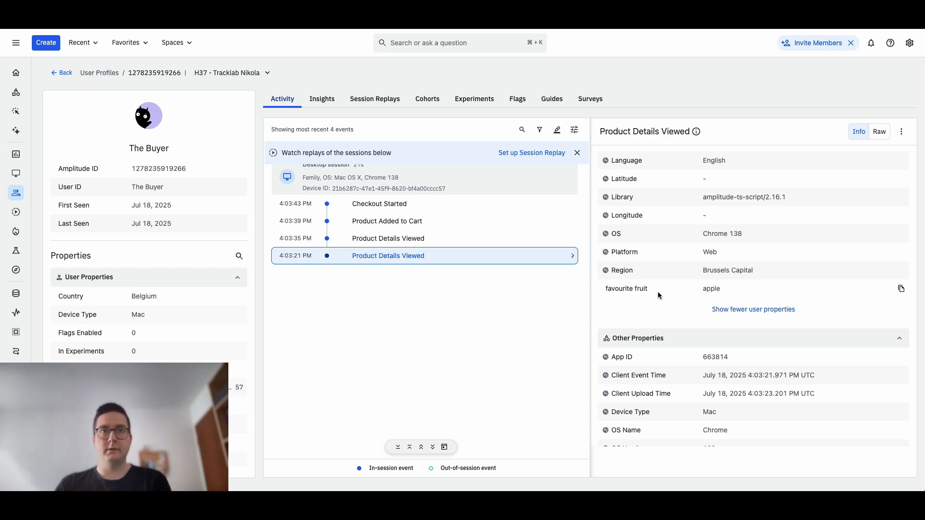
scroll(158, 333, "down", 5)
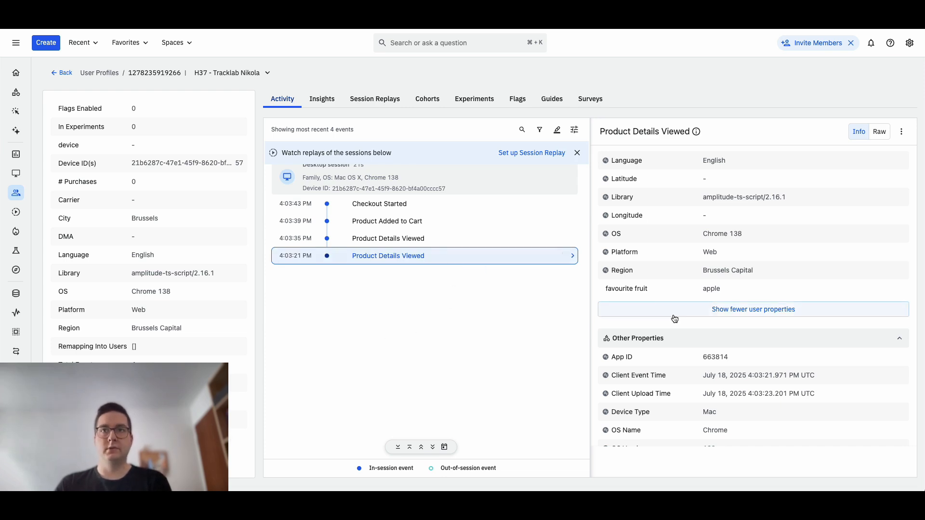
scroll(621, 310, "up", 1)
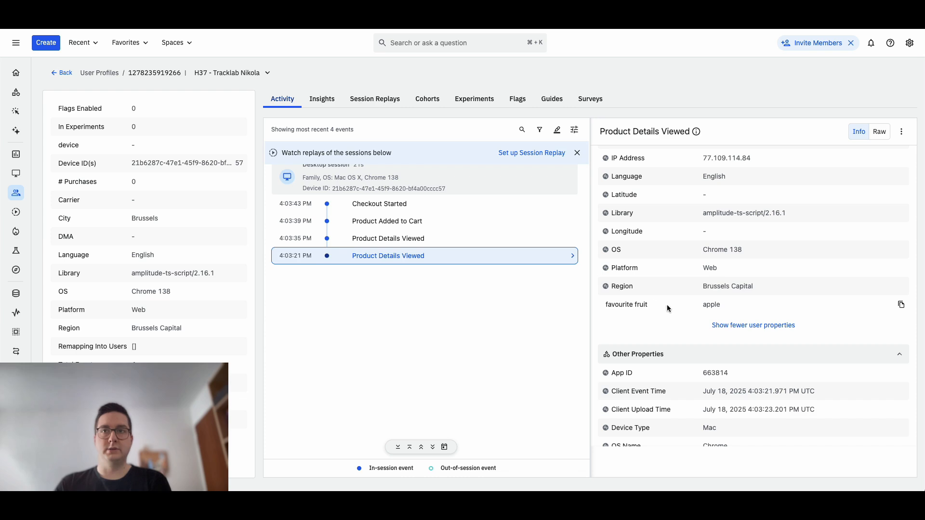
left_click(475, 238)
left_click(467, 223)
left_click(467, 204)
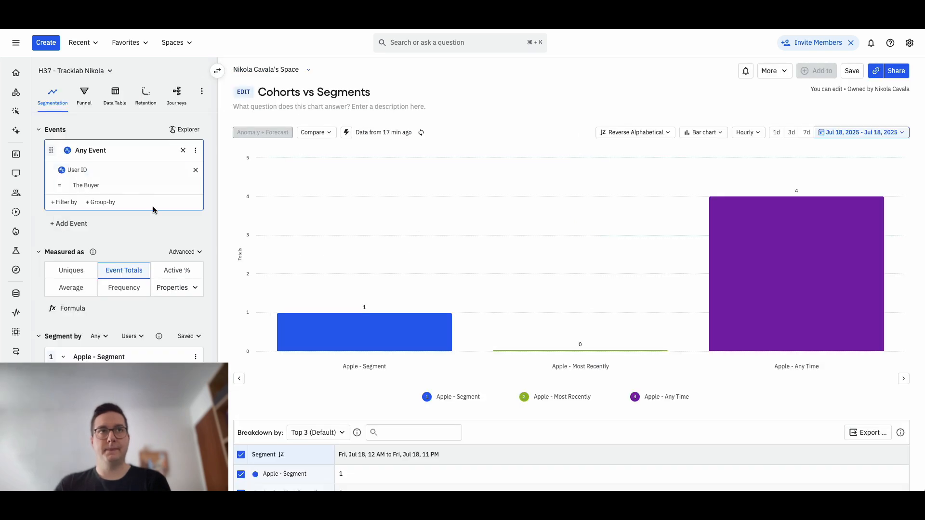
- Examine the Apple - Segment condition in the Cohorts vs Segments chart together with its bar's event total
scroll(144, 239, "down", 3)
scroll(145, 242, "down", 2)
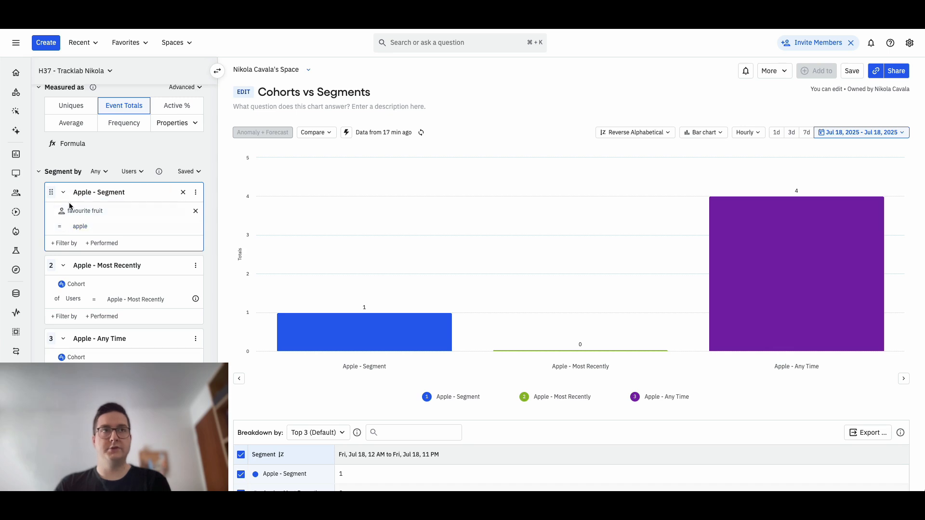
mouse_move(367, 338)
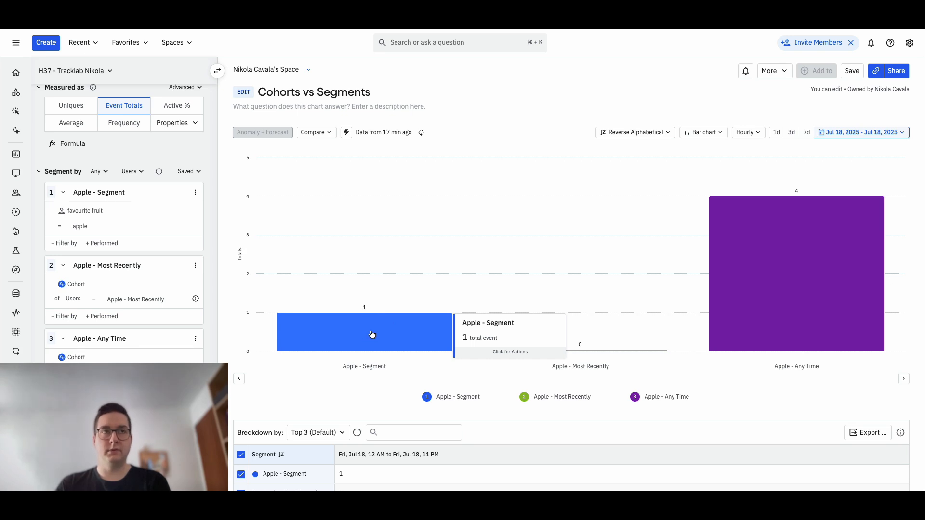
scroll(145, 289, "up", 2)
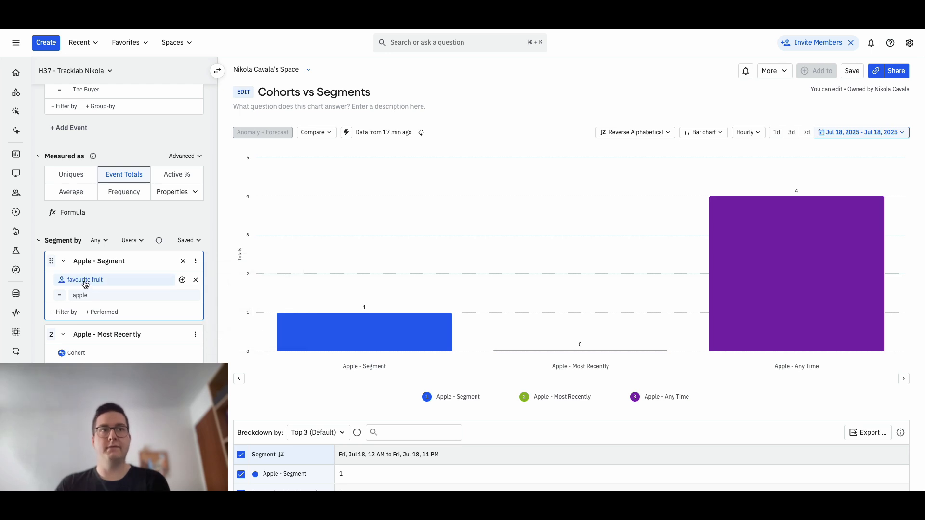
mouse_move(92, 288)
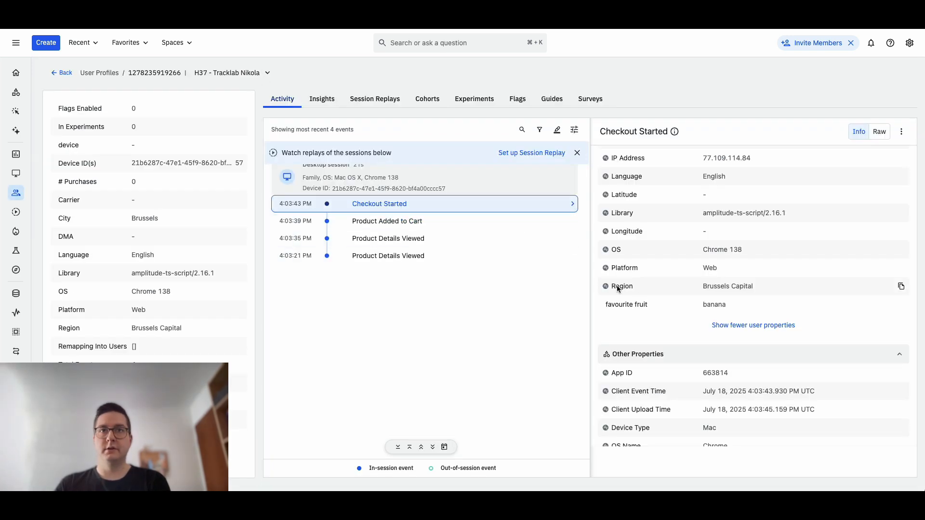
- Trace favourite fruit in the buyer's profile from Product Added to Cart back to the earliest Product Details Viewed event
left_click(424, 226)
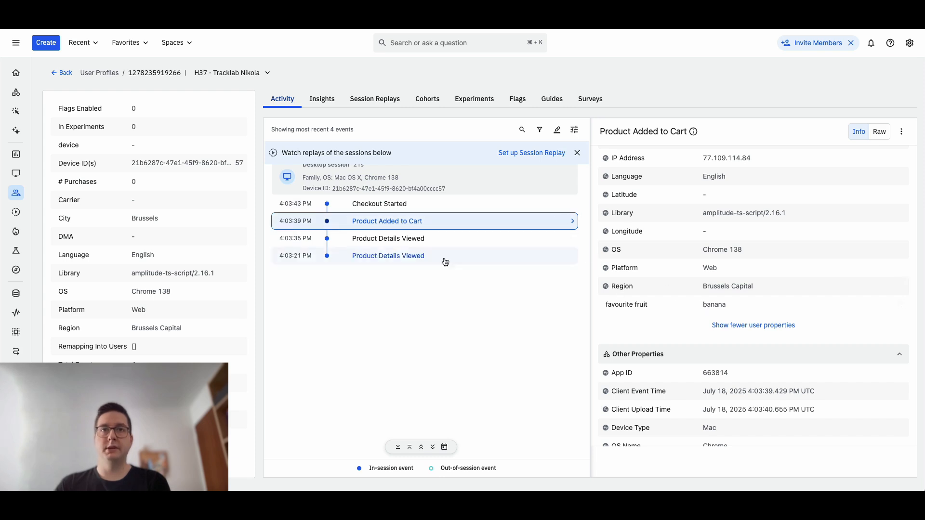
left_click(432, 242)
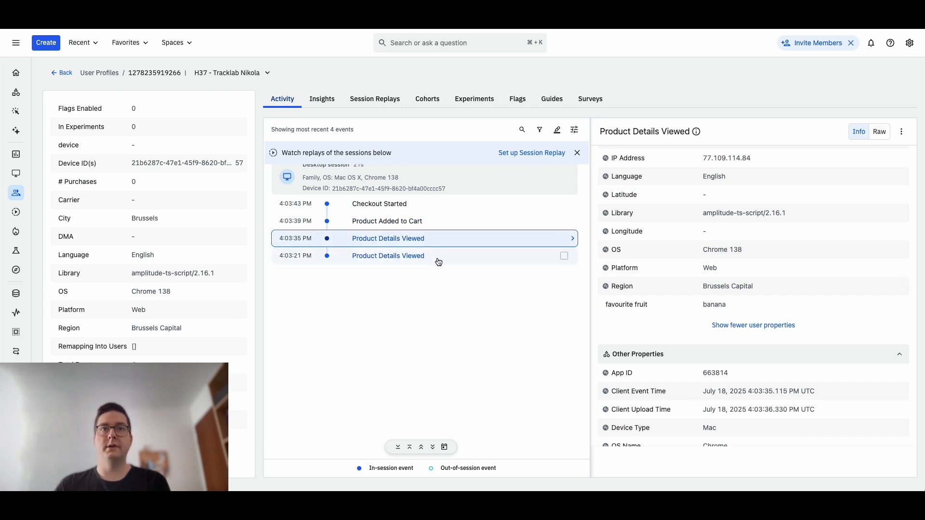
left_click(439, 262)
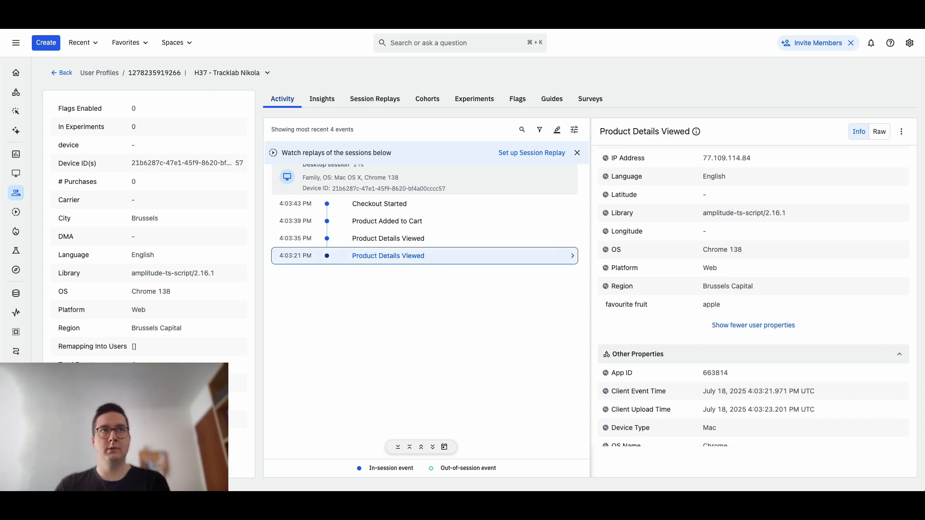
- Check the Apple - Segment bar in the chart again and view the Apple - Any Time cohort definition
left_click(179, 19)
mouse_move(373, 314)
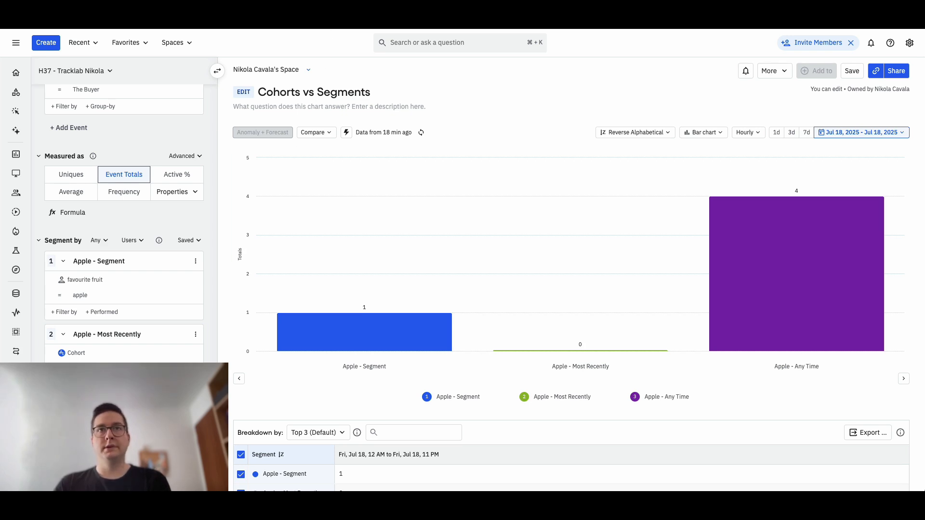
left_click(313, 15)
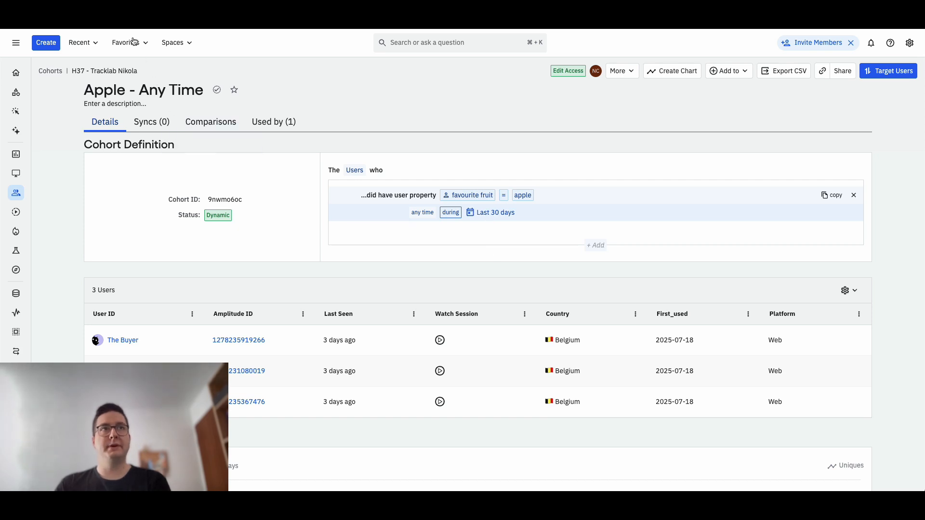
- Go through the buyer's four events from Checkout Started downwards, checking favourite fruit against the Apple - Any Time cohort condition
left_click(235, 19)
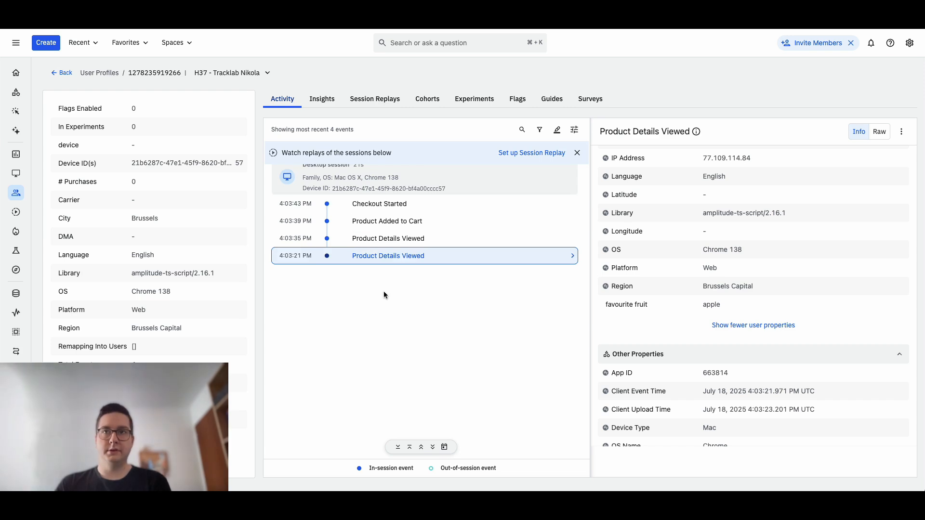
left_click(370, 205)
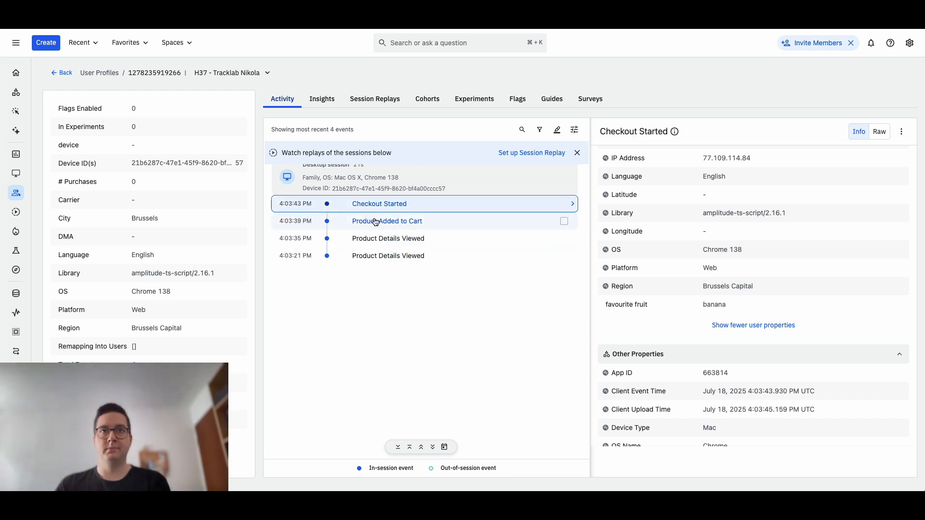
left_click(436, 223)
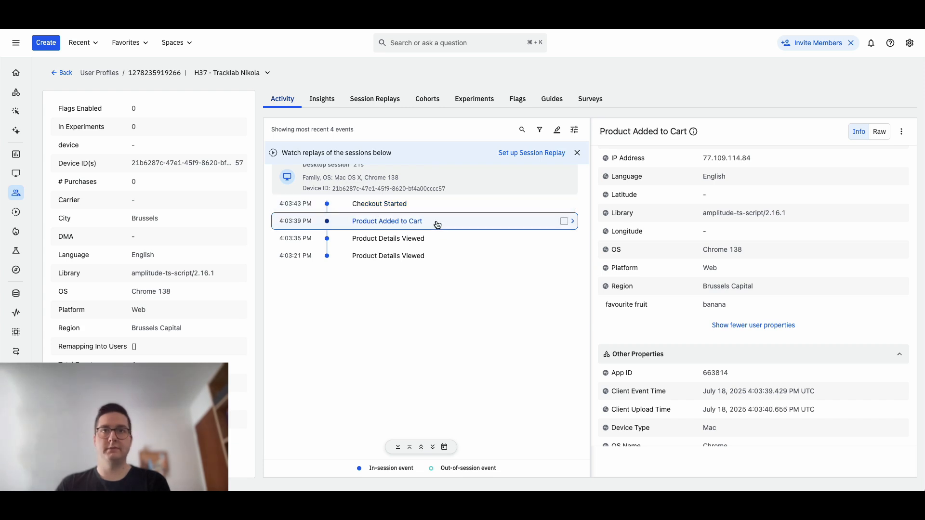
left_click(426, 240)
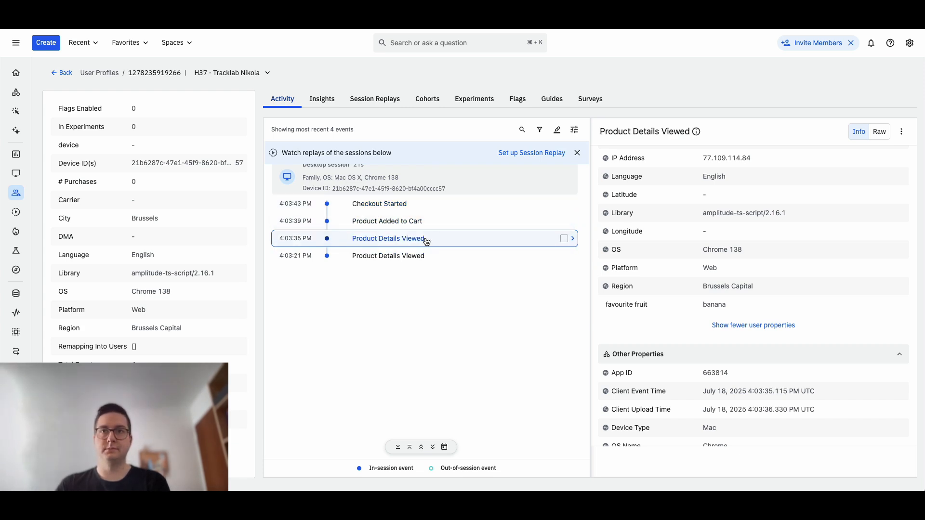
left_click(416, 257)
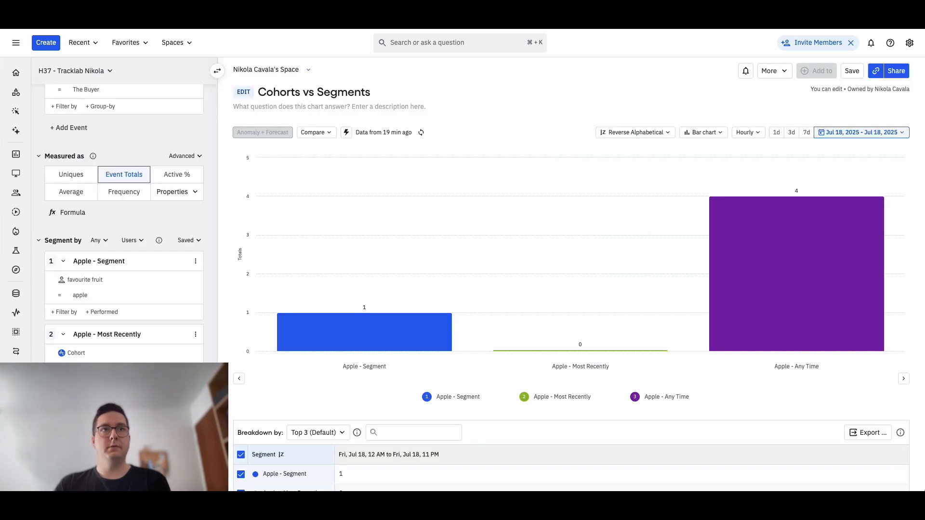
- Compare the Apple - Any Time and Apple - Segment bar totals with the chart's event, measure and segment definitions
scroll(111, 289, "down", 1)
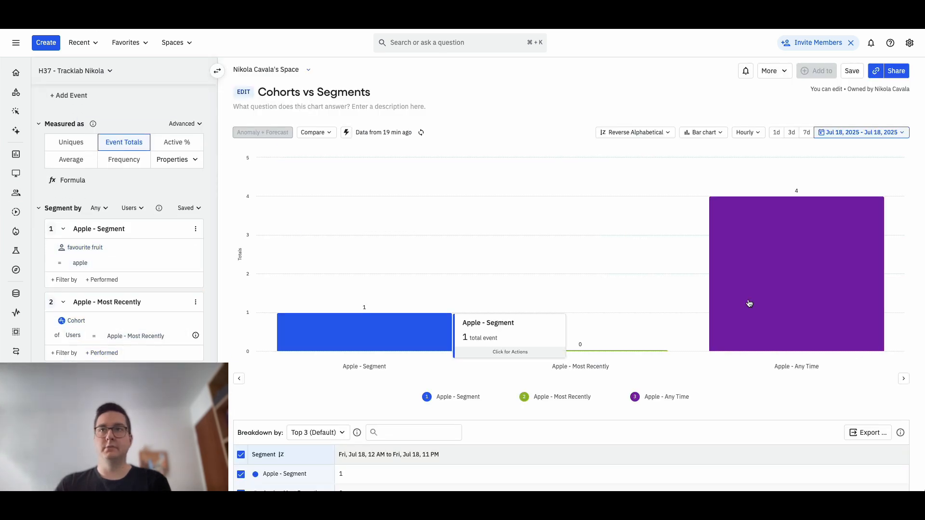
mouse_move(781, 240)
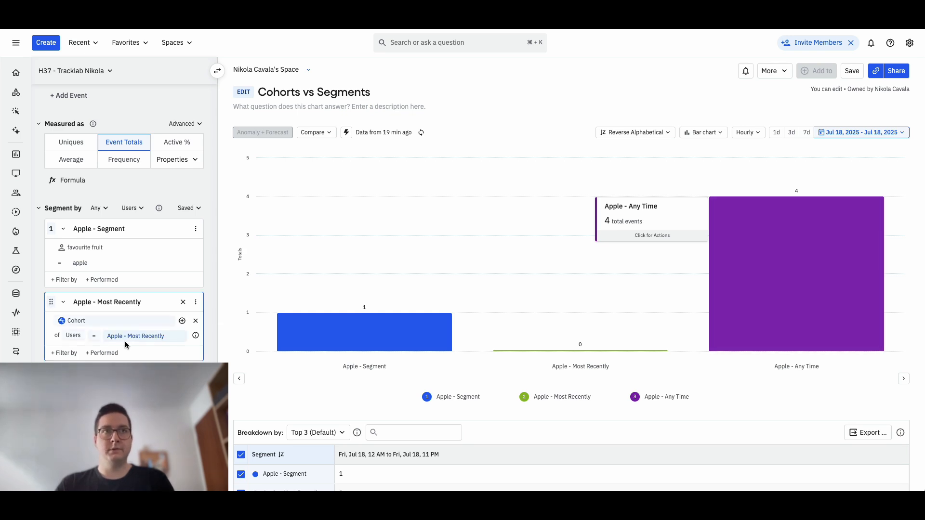
scroll(127, 313, "up", 3)
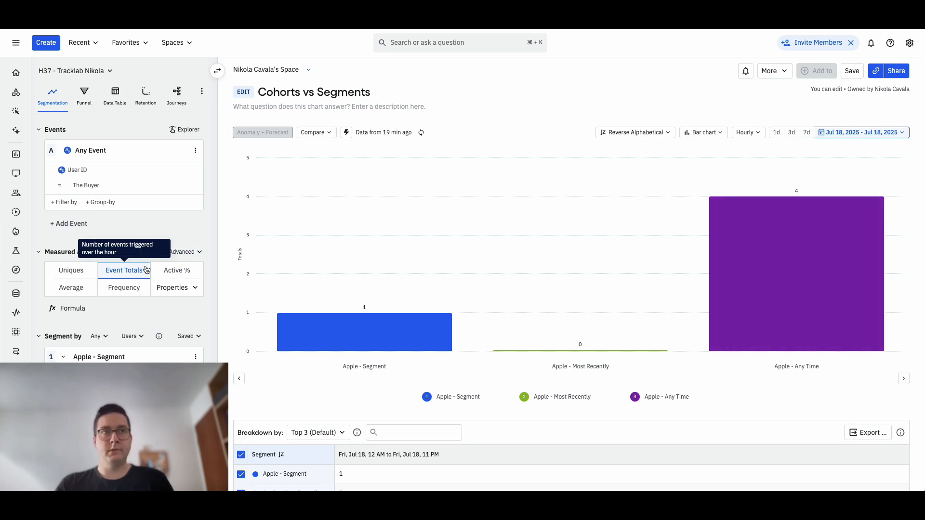
scroll(146, 268, "down", 4)
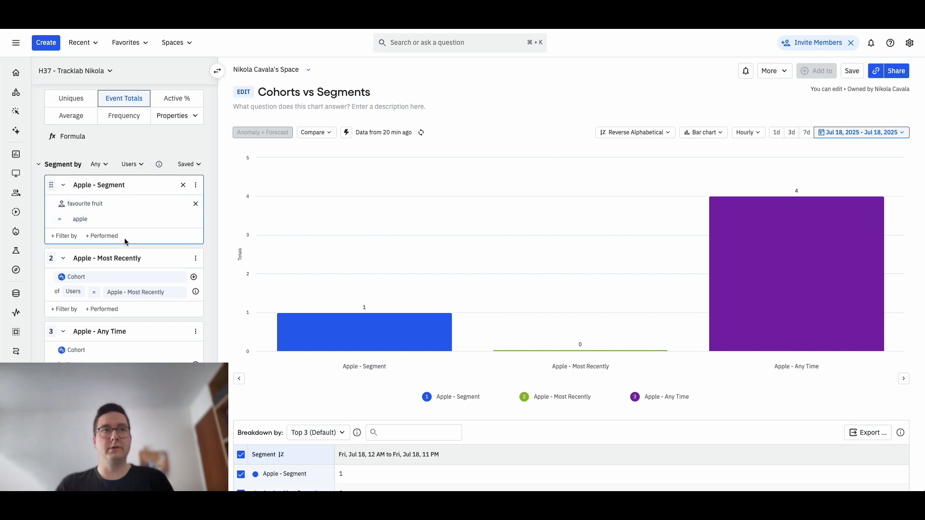
scroll(125, 242, "up", 3)
scroll(126, 242, "up", 1)
mouse_move(352, 348)
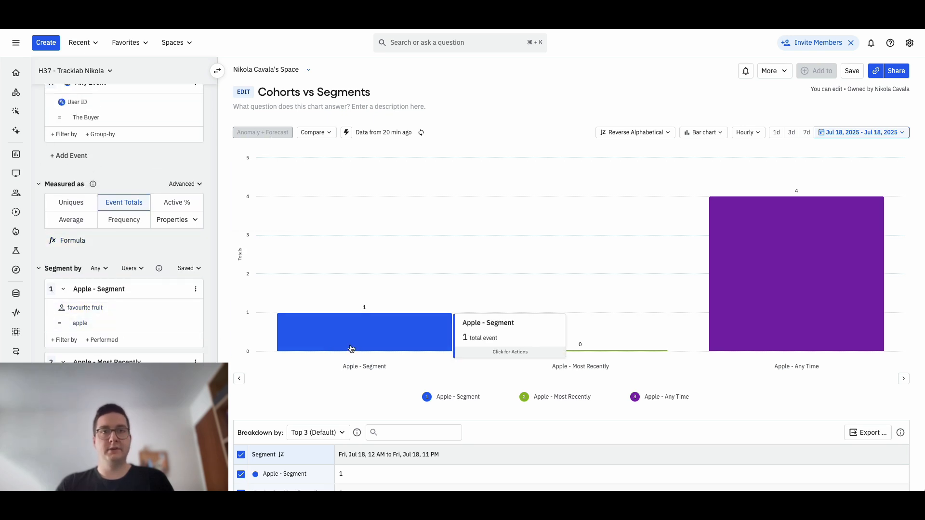
scroll(96, 309, "down", 2)
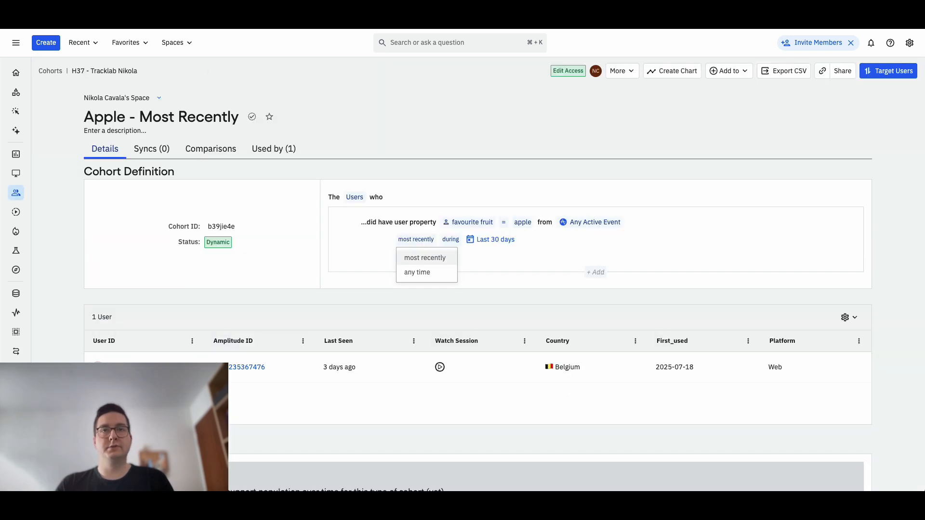
- Review the timing options for the favourite fruit condition in the Apple - Most Recently cohort, keeping it on most recently
left_click(412, 242)
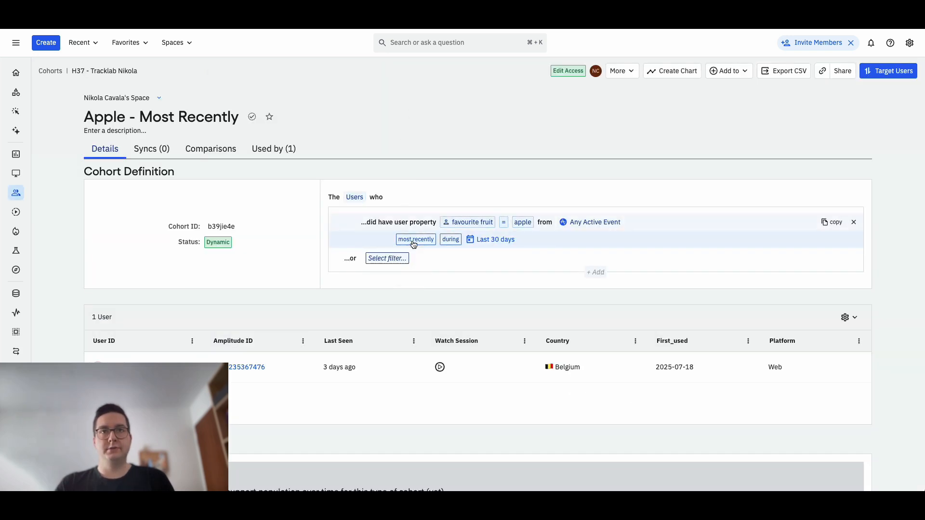
left_click(413, 241)
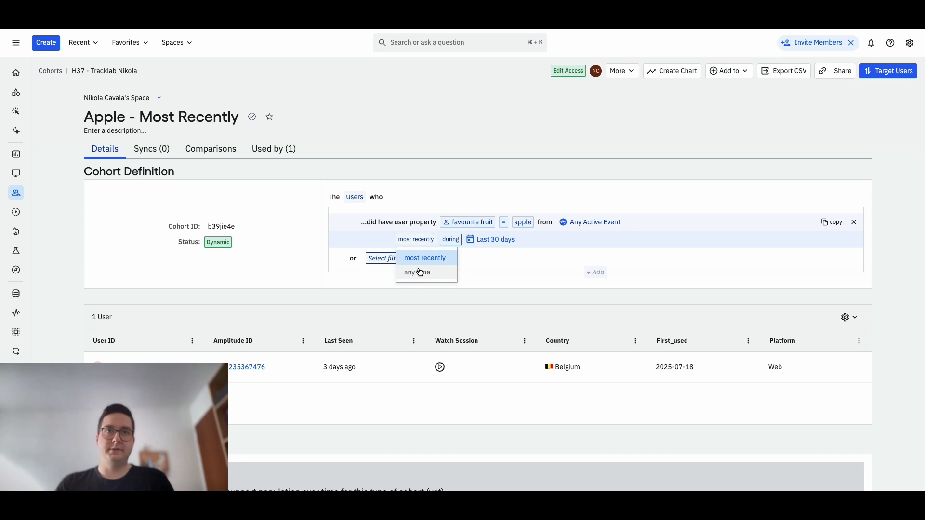
left_click(420, 259)
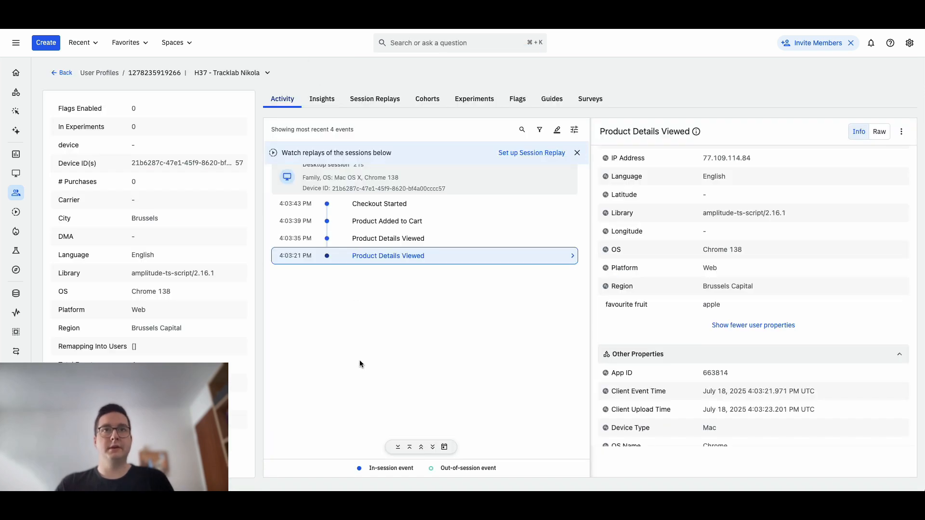
- Check favourite fruit on the buyer's latest event, Checkout Started, and compare it with the chart's Apple - Most Recently bar
left_click(366, 206)
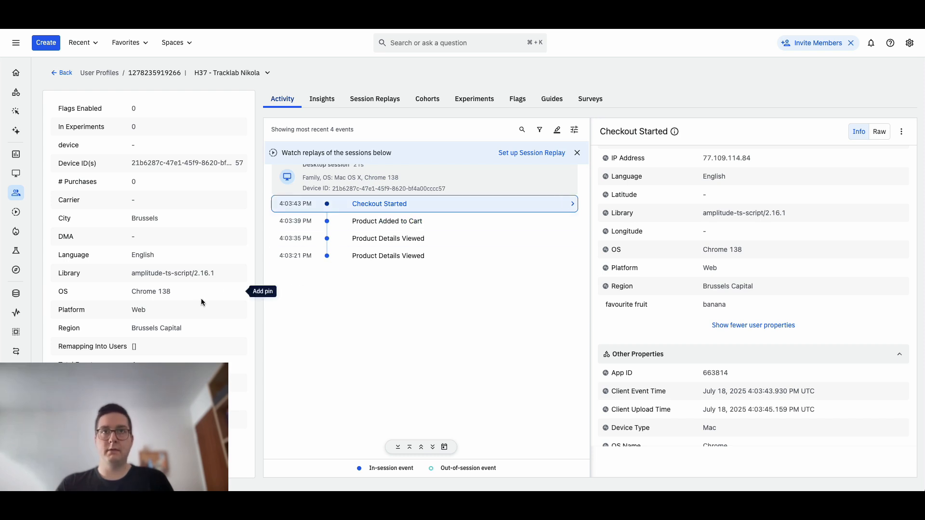
scroll(201, 299, "up", 3)
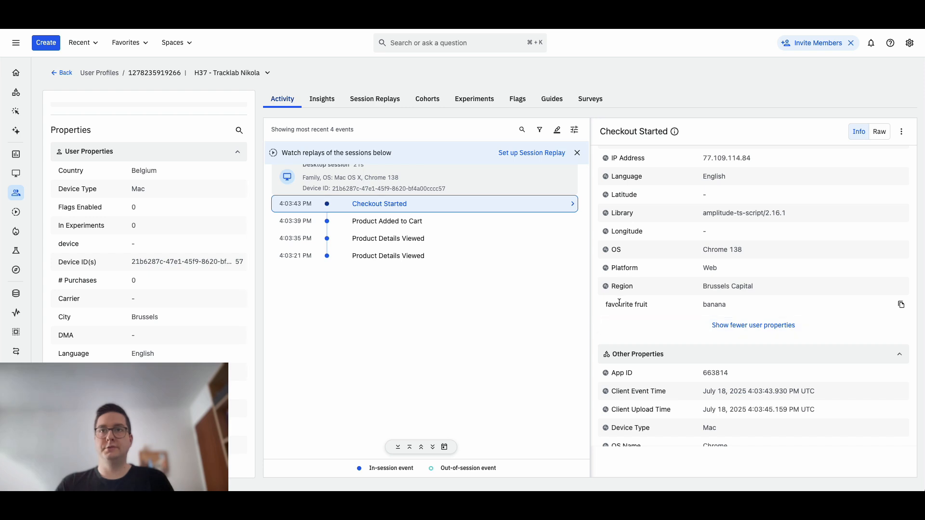
left_click_drag(620, 302, 646, 305)
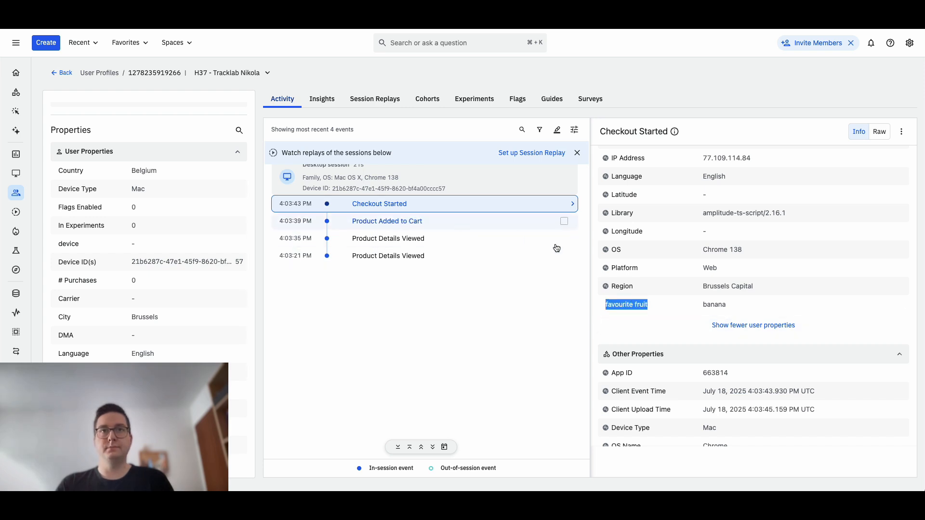
left_click(405, 207)
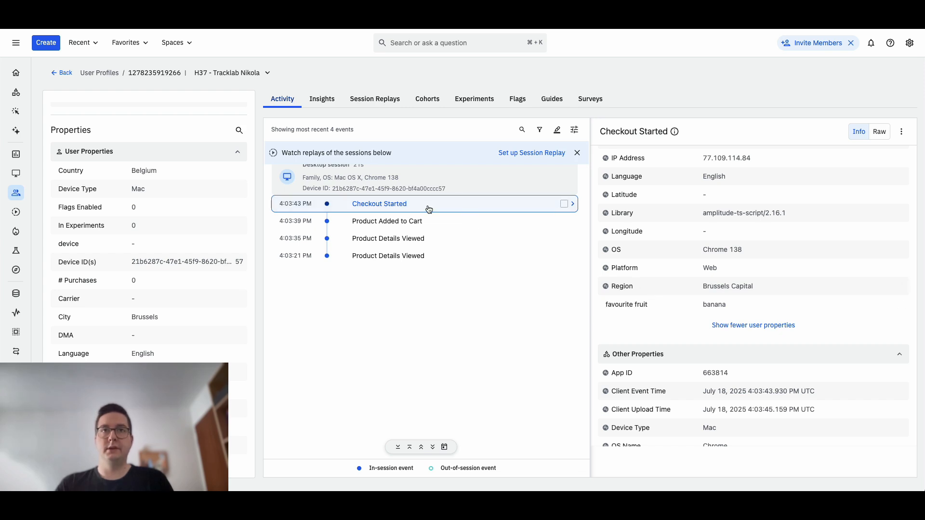
double_click(716, 306)
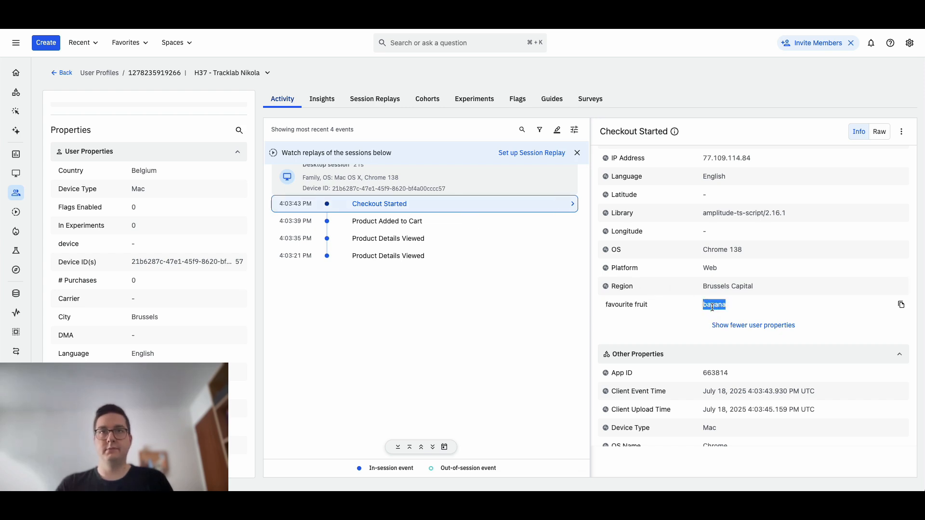
left_click(522, 318)
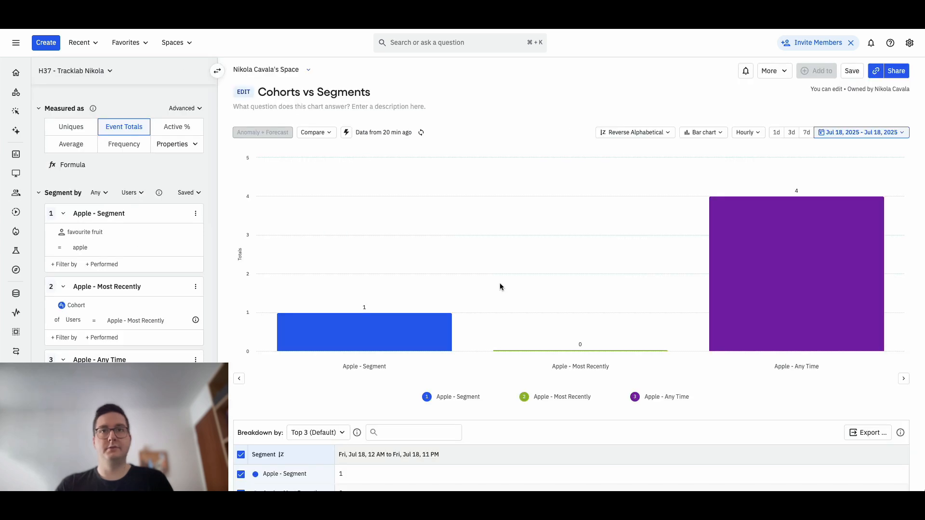
mouse_move(578, 348)
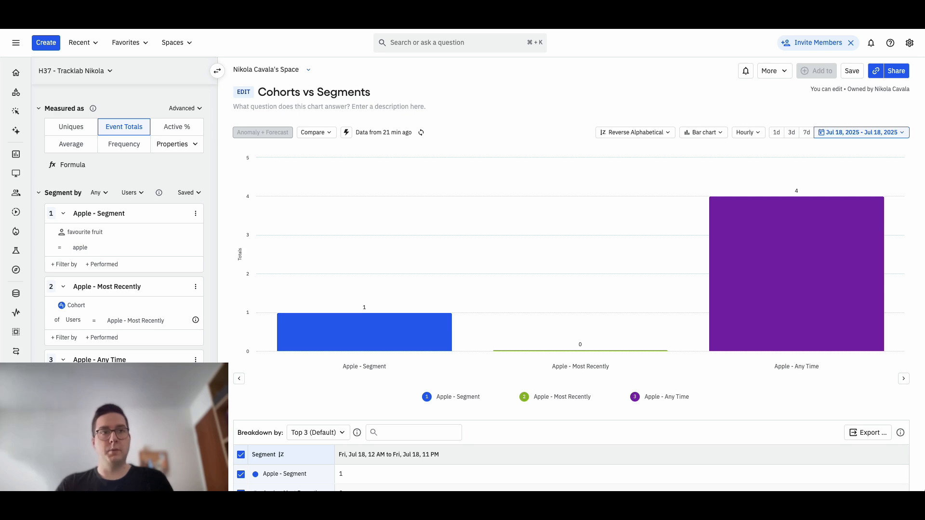
- Add a fourth segment to the Cohorts vs Segments chart for users in the Banana - Most Recently cohort
left_click(91, 431)
scroll(126, 346, "down", 2)
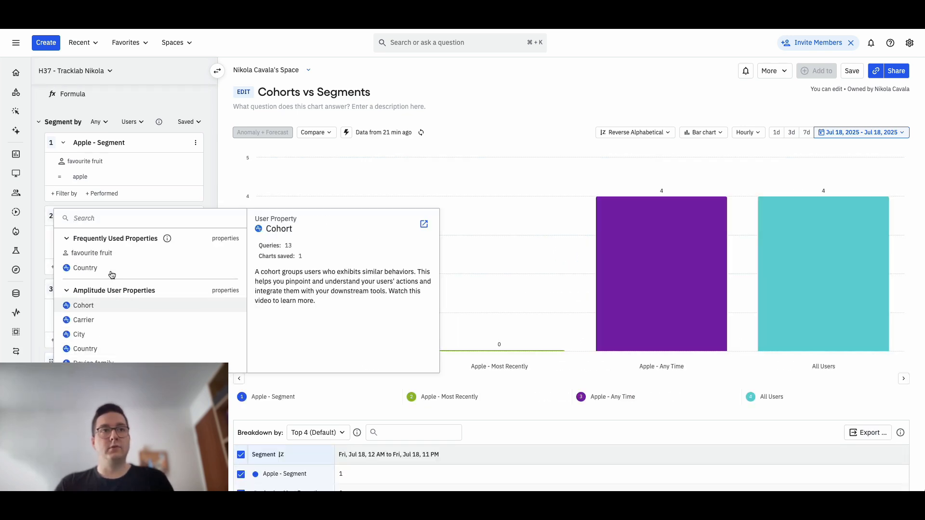
left_click(104, 308)
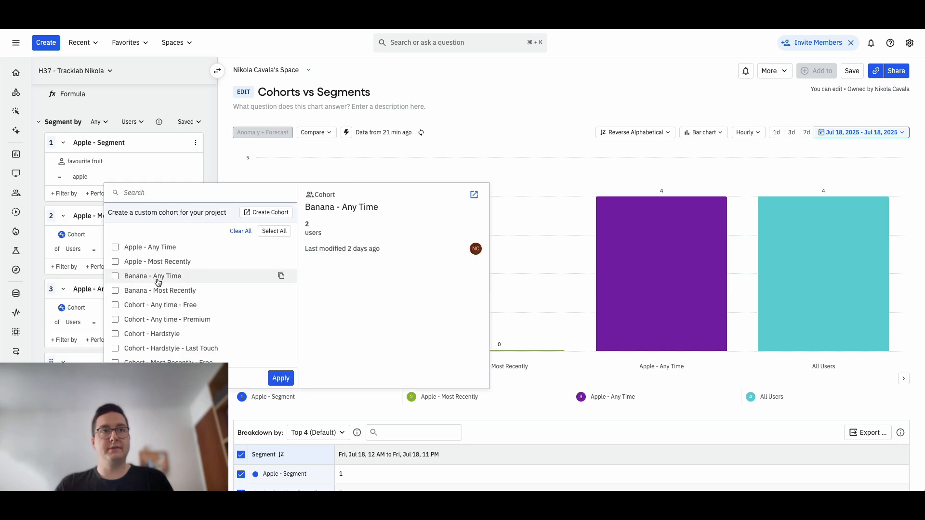
left_click(140, 291)
scroll(192, 309, "down", 3)
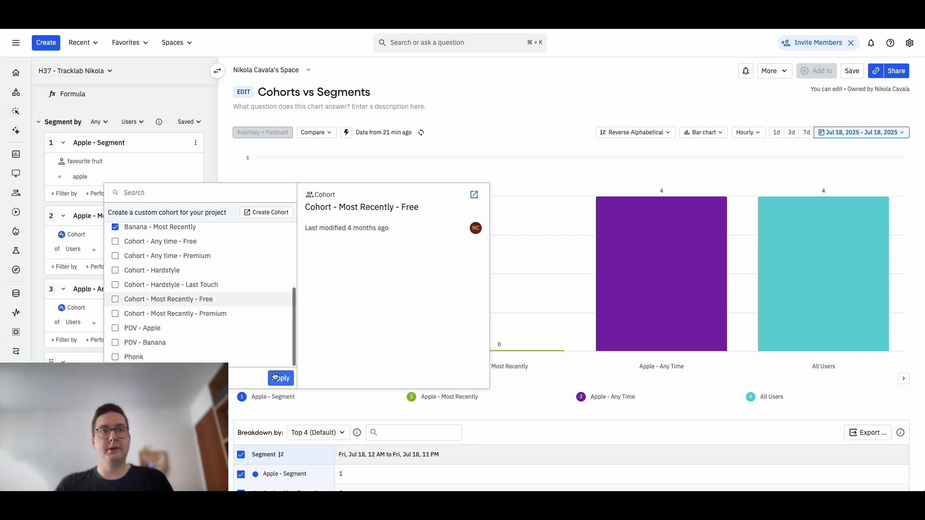
left_click(281, 378)
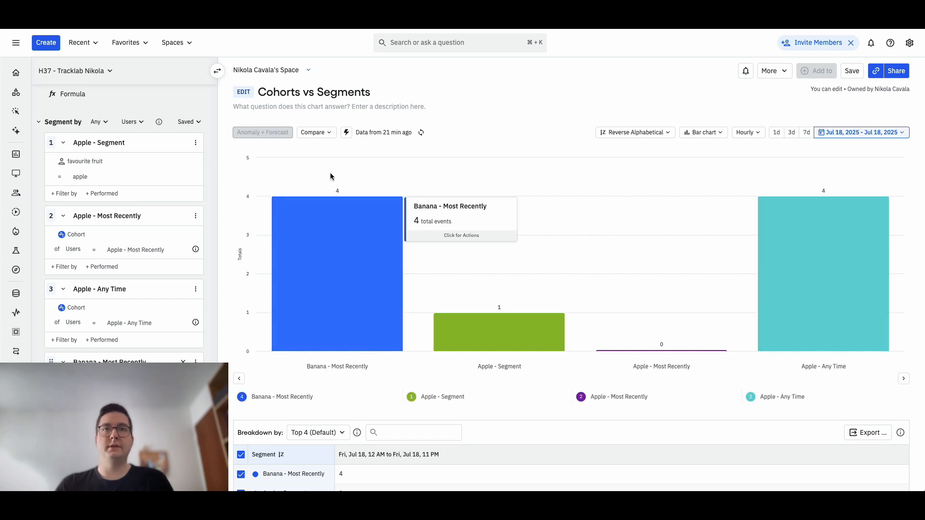
- Examine the Banana - Most Recently bar's event total and review the chart's measure and Apple segment definitions
mouse_move(321, 202)
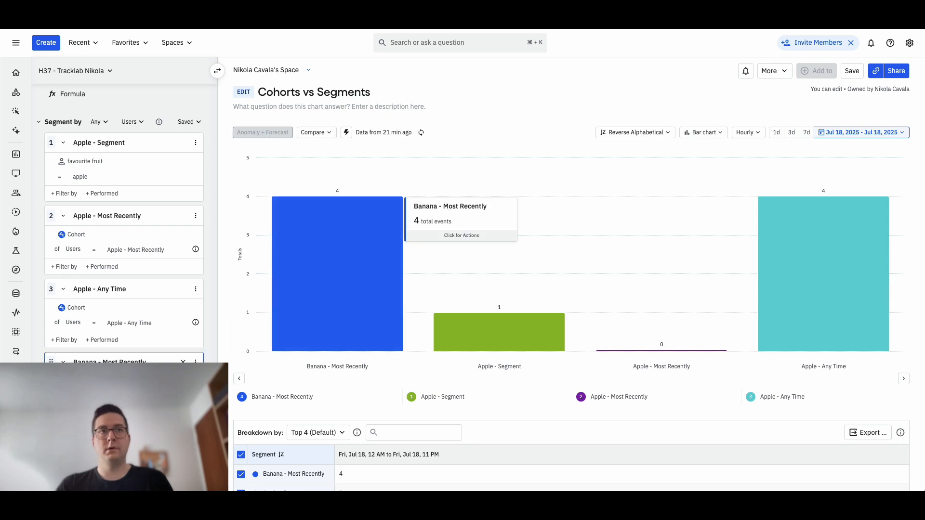
scroll(124, 217, "up", 2)
scroll(124, 217, "up", 1)
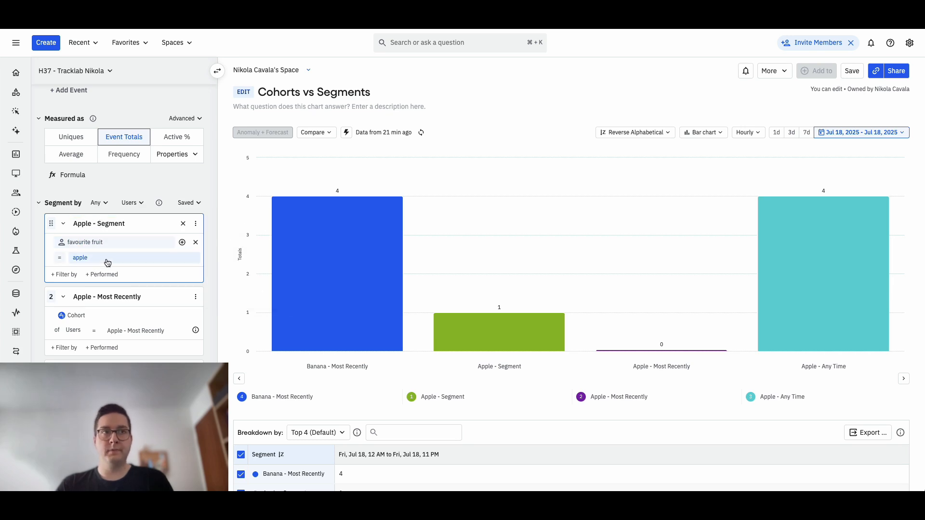
scroll(99, 265, "down", 2)
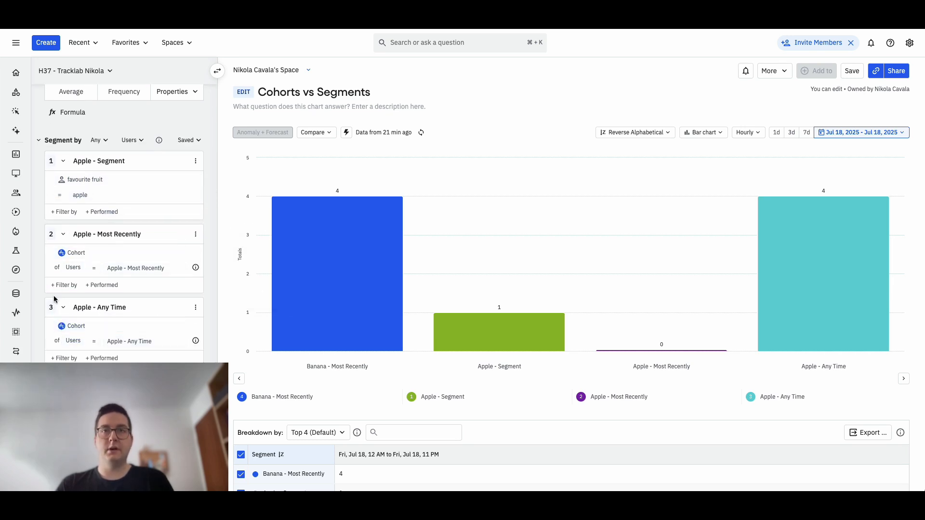